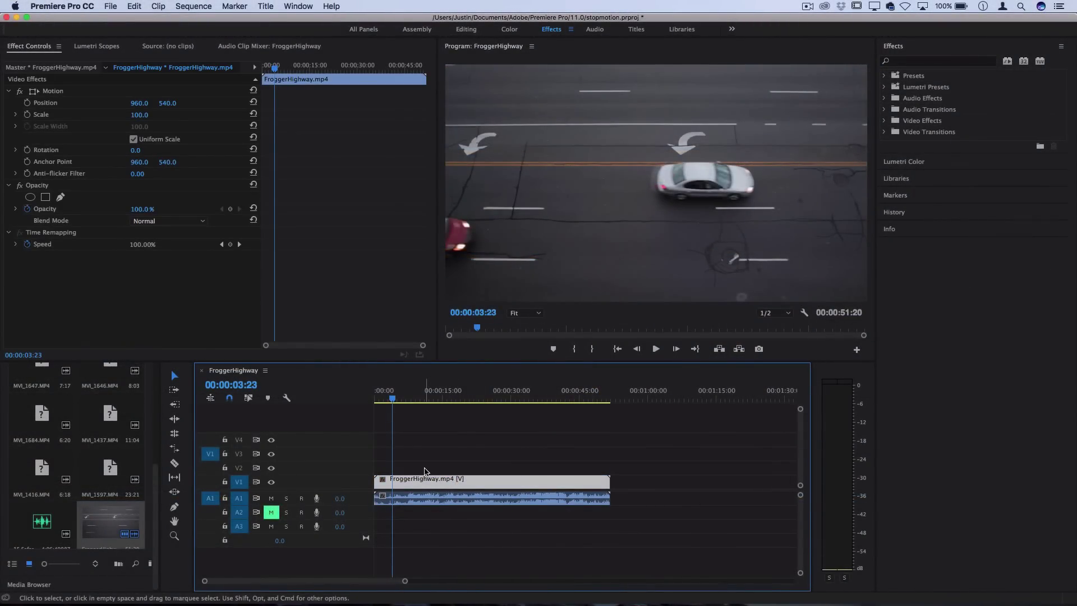
Step: Preview the clip, then apply Video Effects > Time > Posterize Time to the FroggerHighway clip
key("space")
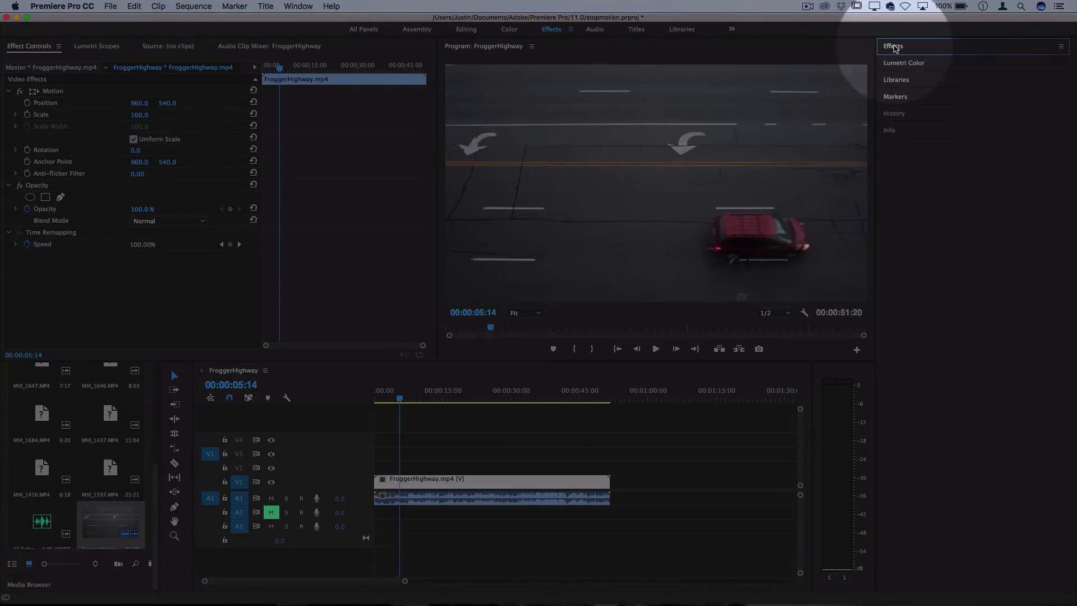
left_click(894, 47)
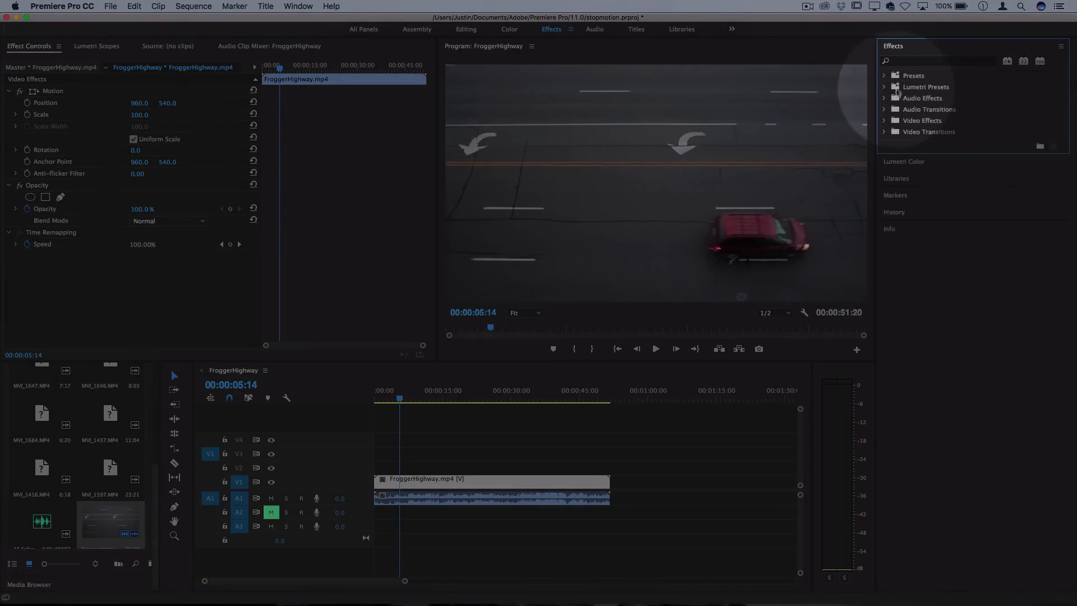
left_click(884, 121)
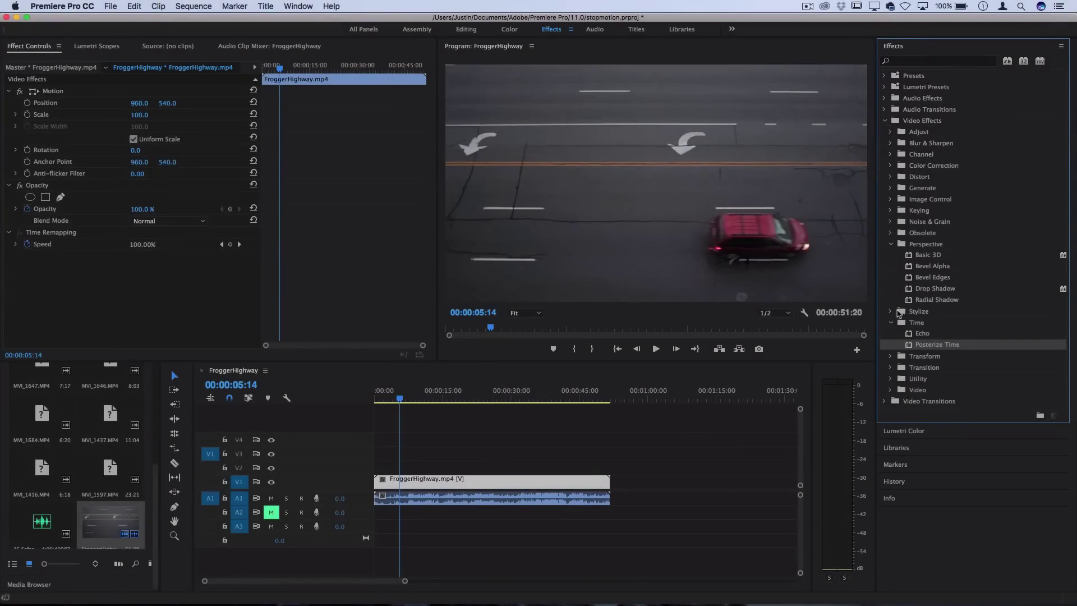
left_click(892, 322)
left_click(892, 322)
left_click_drag(950, 349, 492, 482)
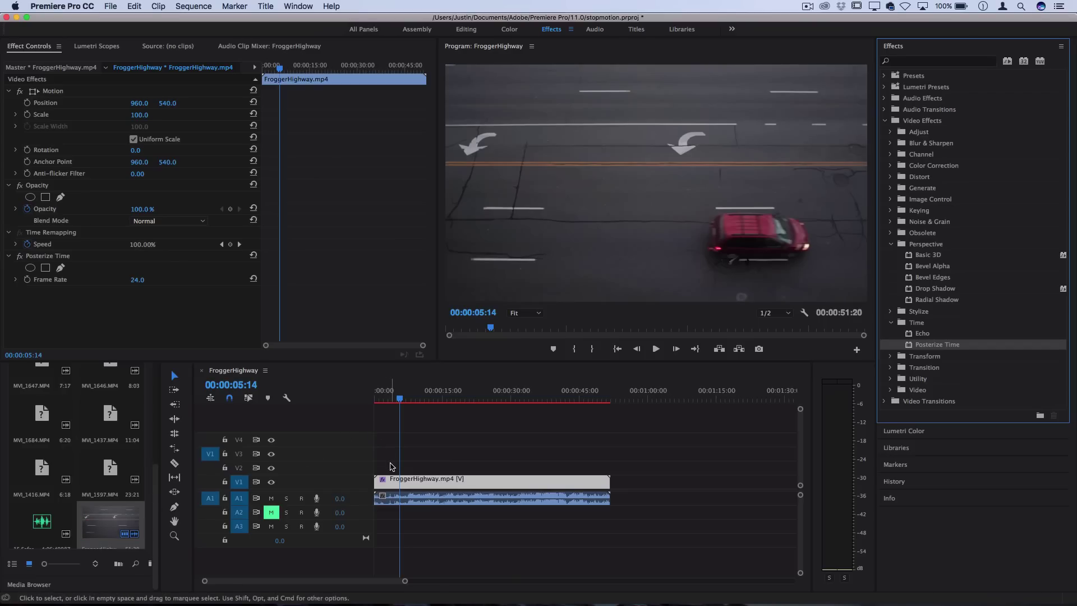
Step: Show the stopmotion project's contents and look through the new-item options without creating anything
key("shift+1")
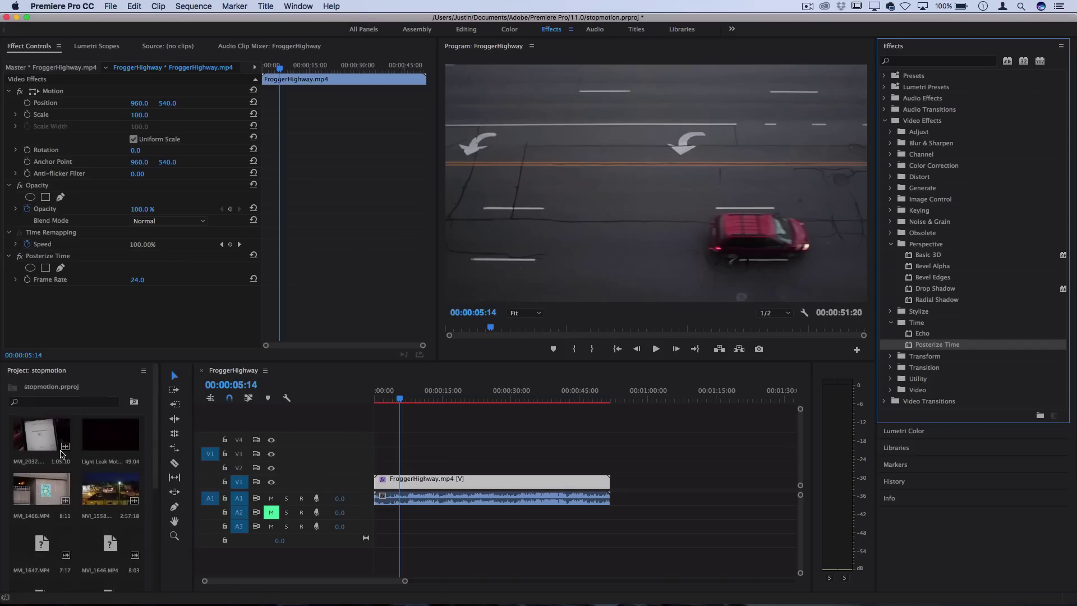
left_click(37, 374)
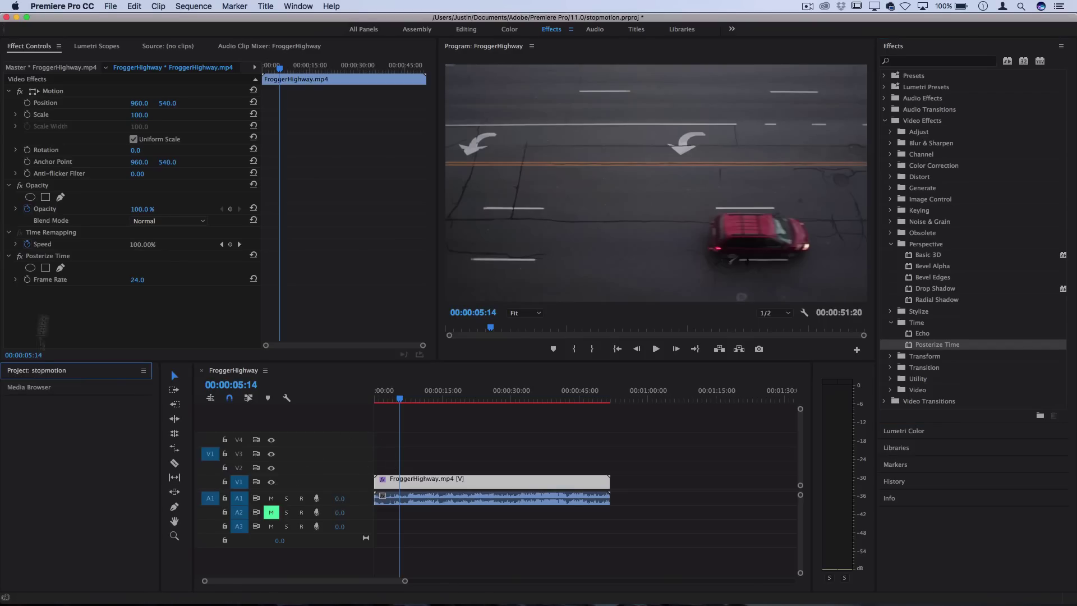
left_click(111, 6)
mouse_move(122, 21)
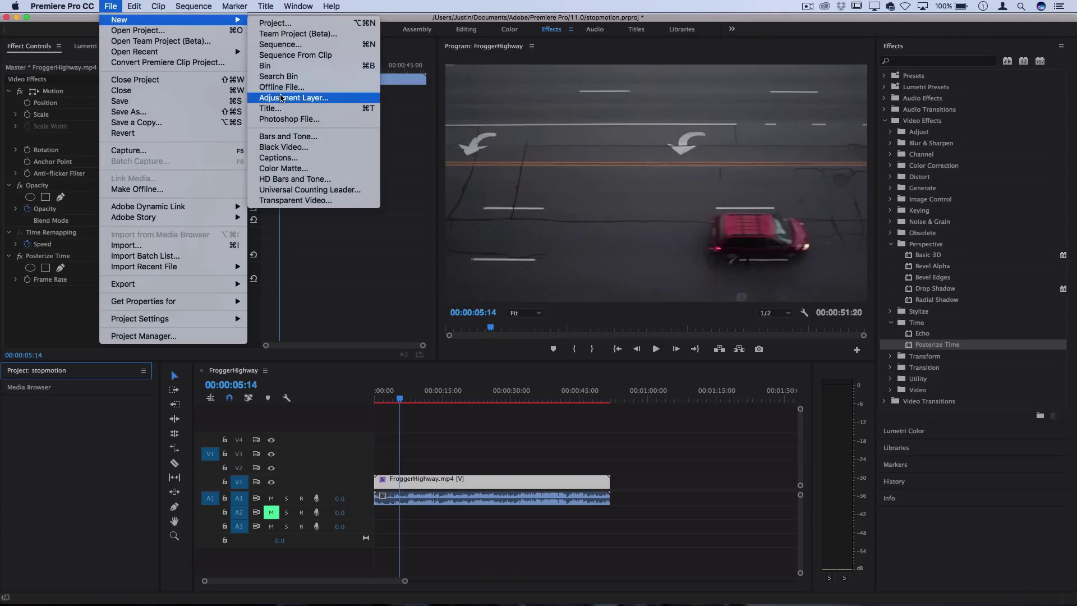
left_click(415, 449)
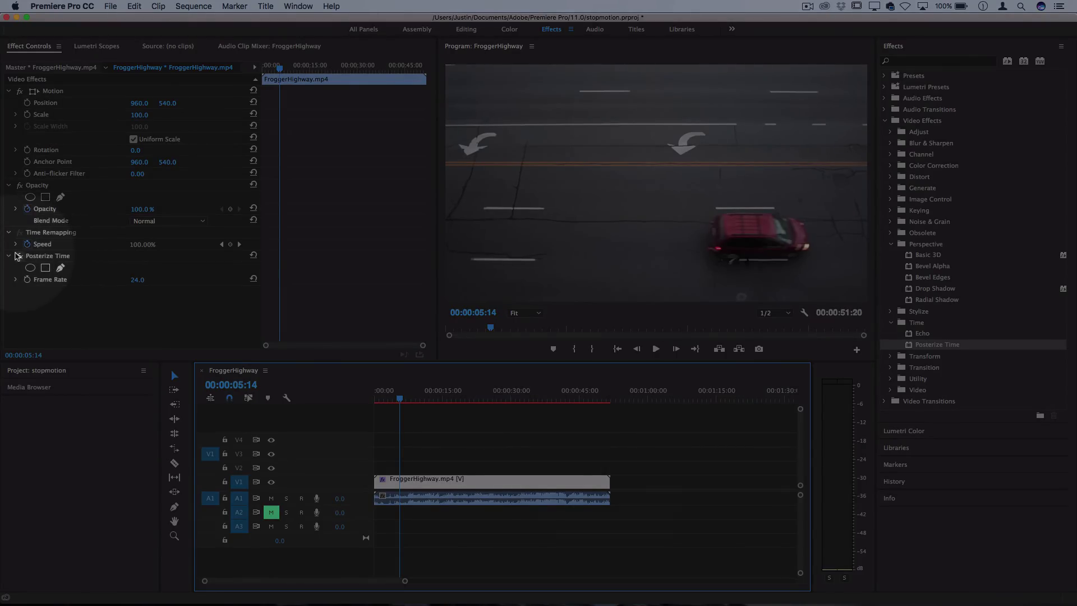
Step: Toggle the Posterize Time effect, play the sequence from the start, and return to 00:00:01:14
left_click(17, 255)
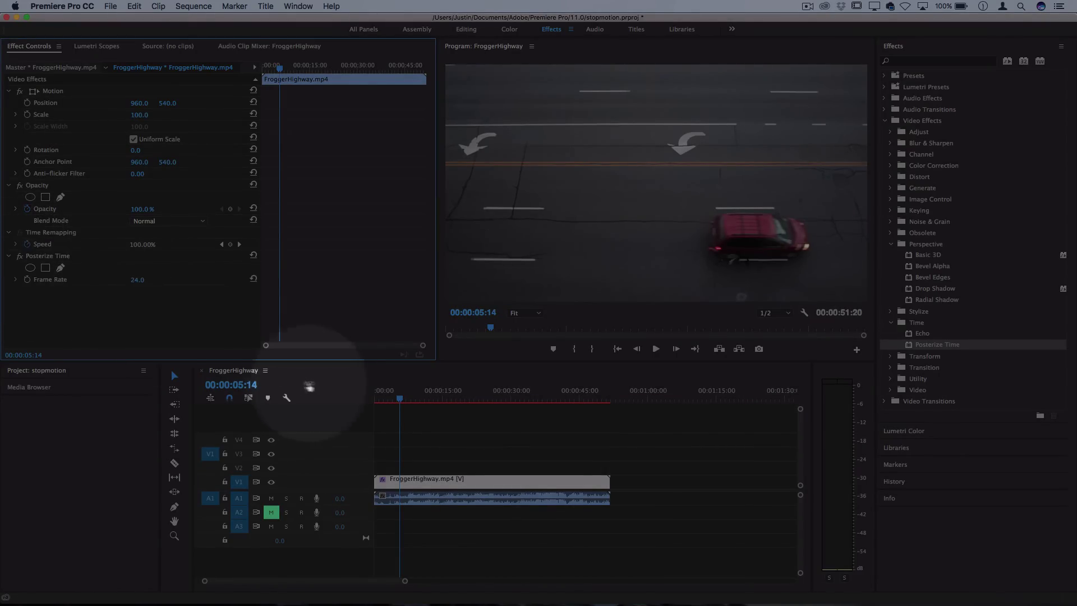
left_click(299, 400)
key("Home")
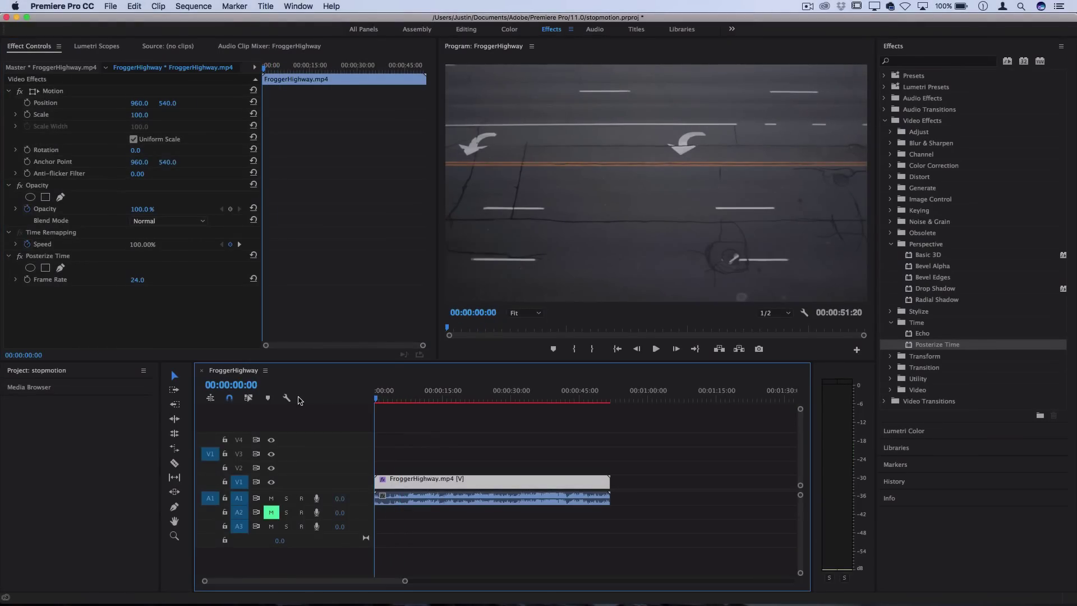
key("space")
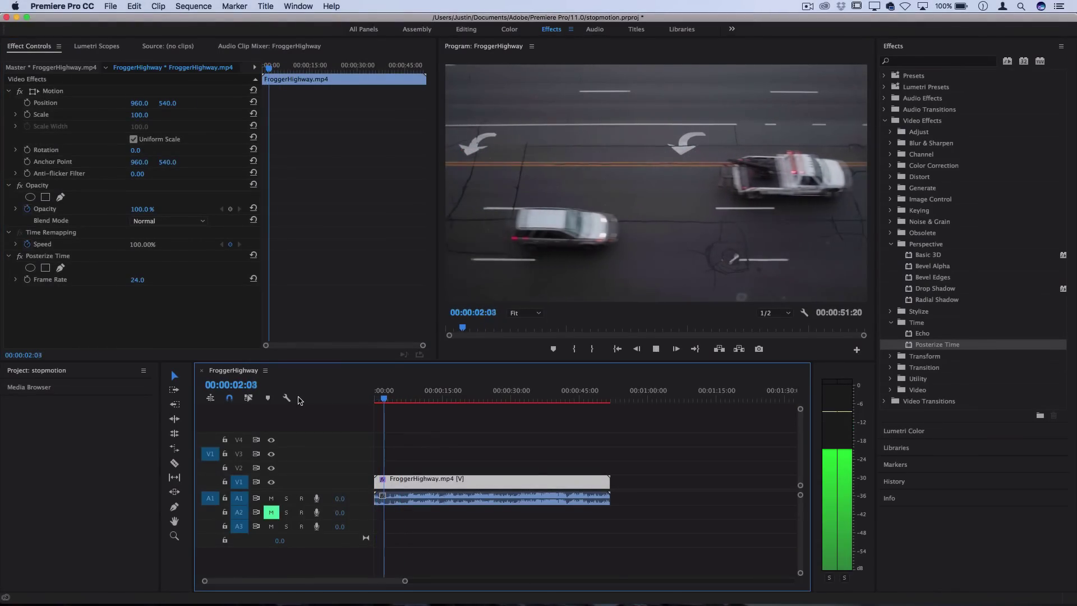
key("space")
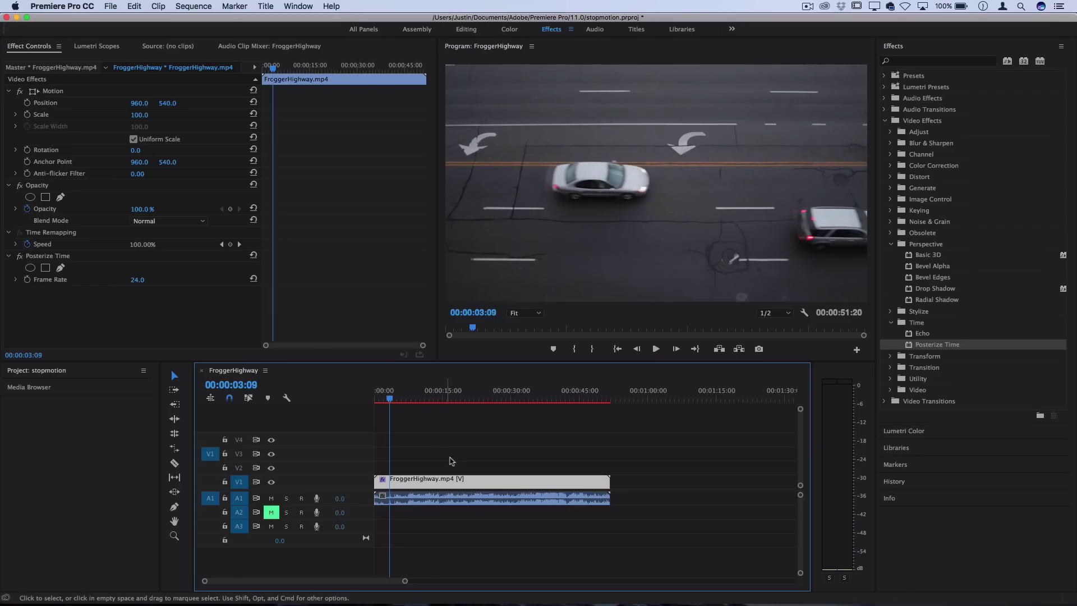
left_click_drag(387, 399, 383, 400)
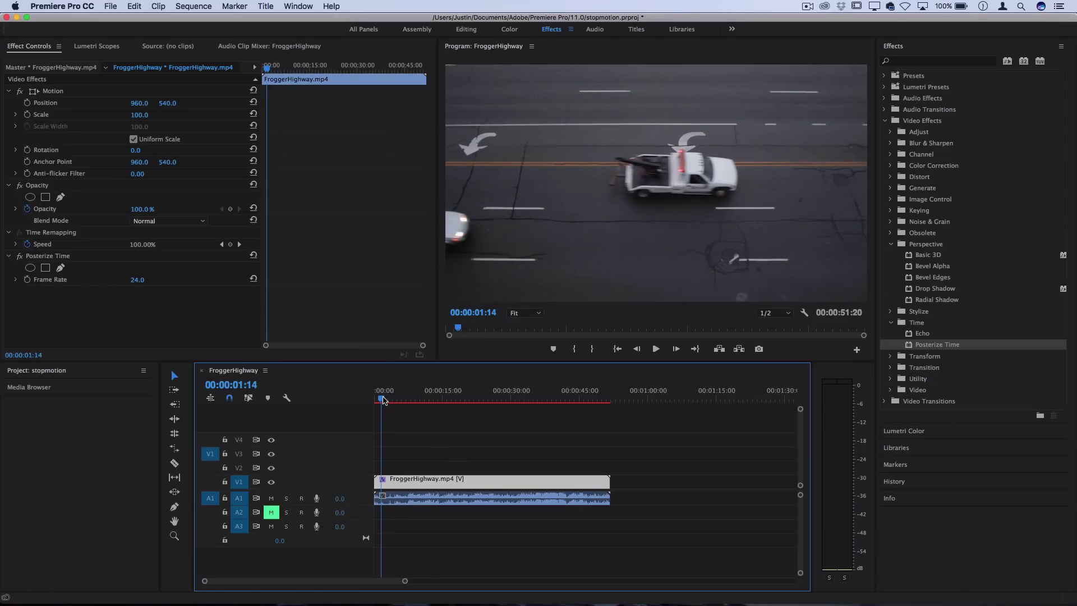
Step: Set the Posterize Time Frame Rate to 12 and play back the result
left_click(143, 279)
type("12")
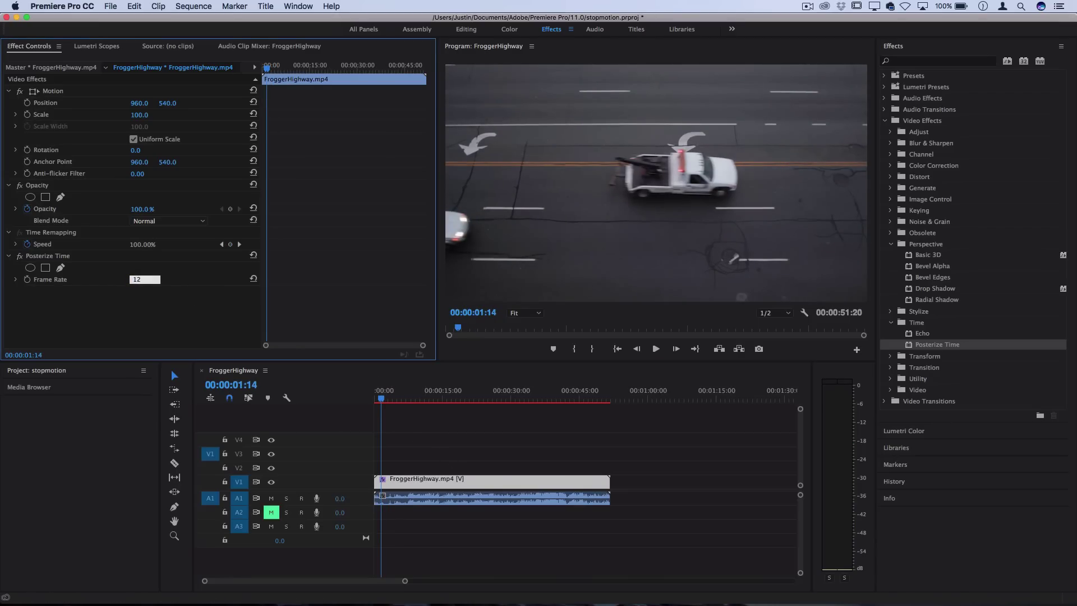
key("Return")
key("space")
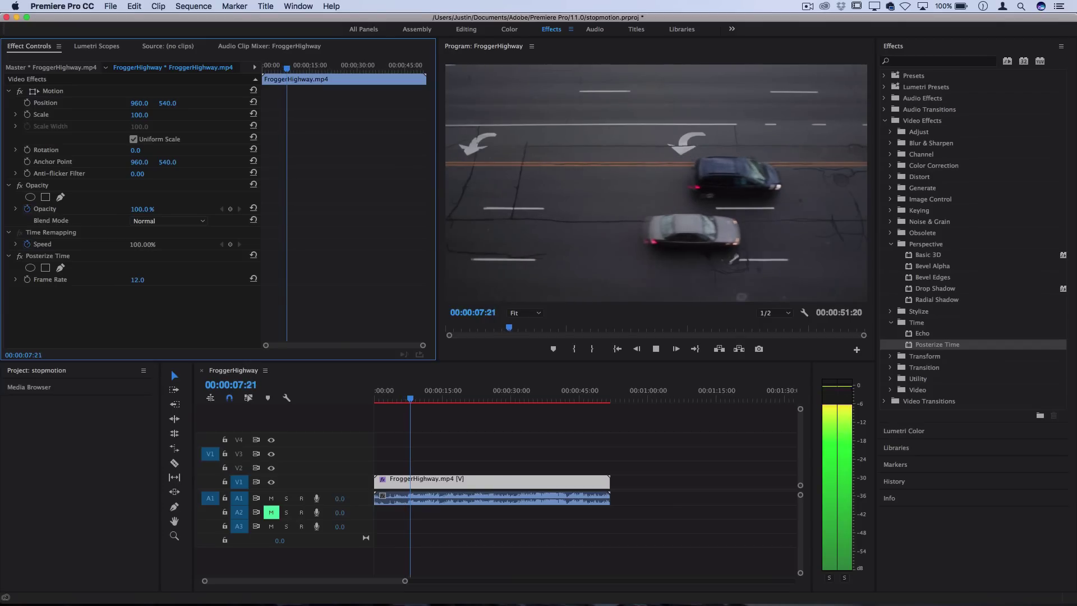
key("space")
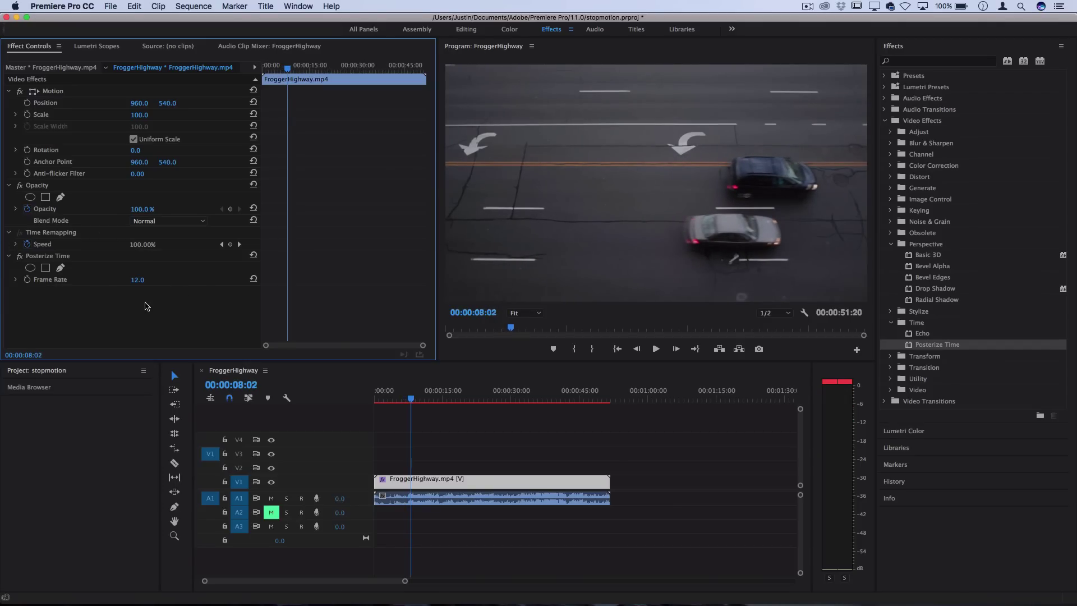
Step: Change the Frame Rate to 6 and preview the choppier traffic
left_click(143, 279)
key("Return")
key("space")
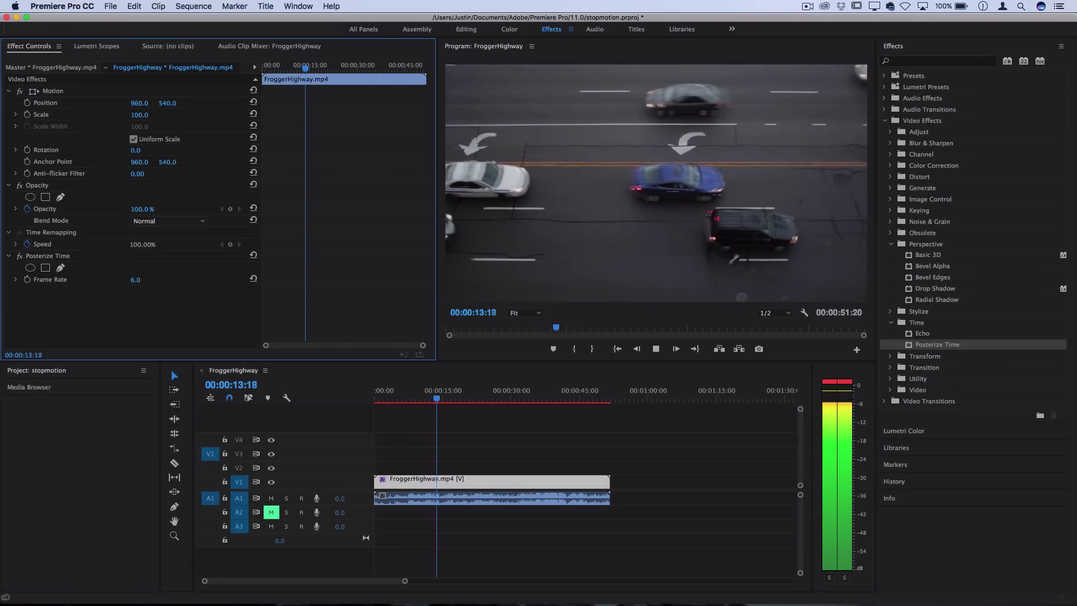
key("space")
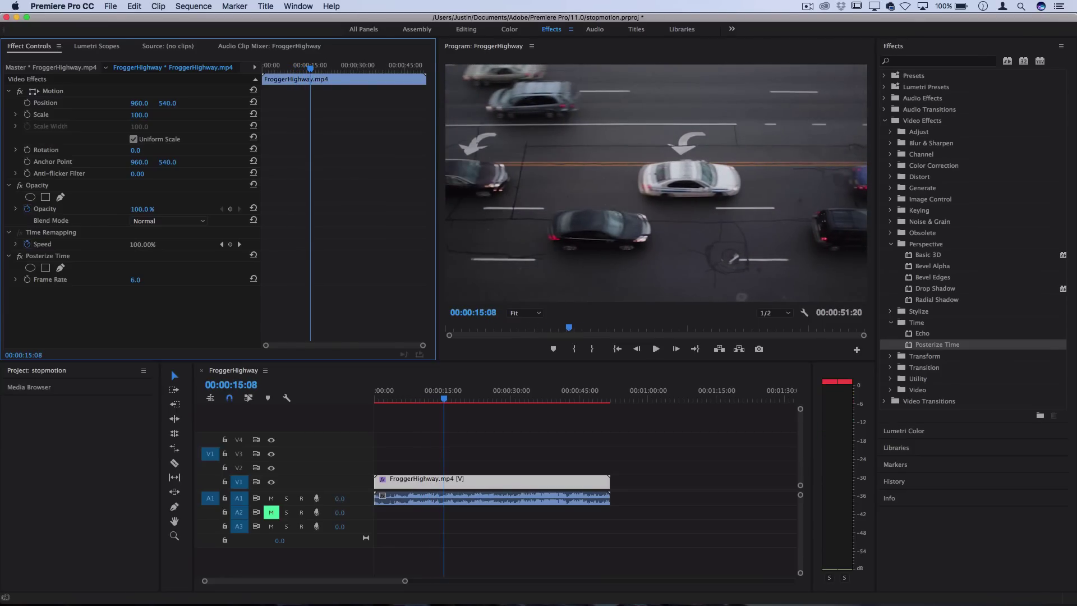
Step: Listen to the highway clip's original audio and delete it
left_click(425, 504)
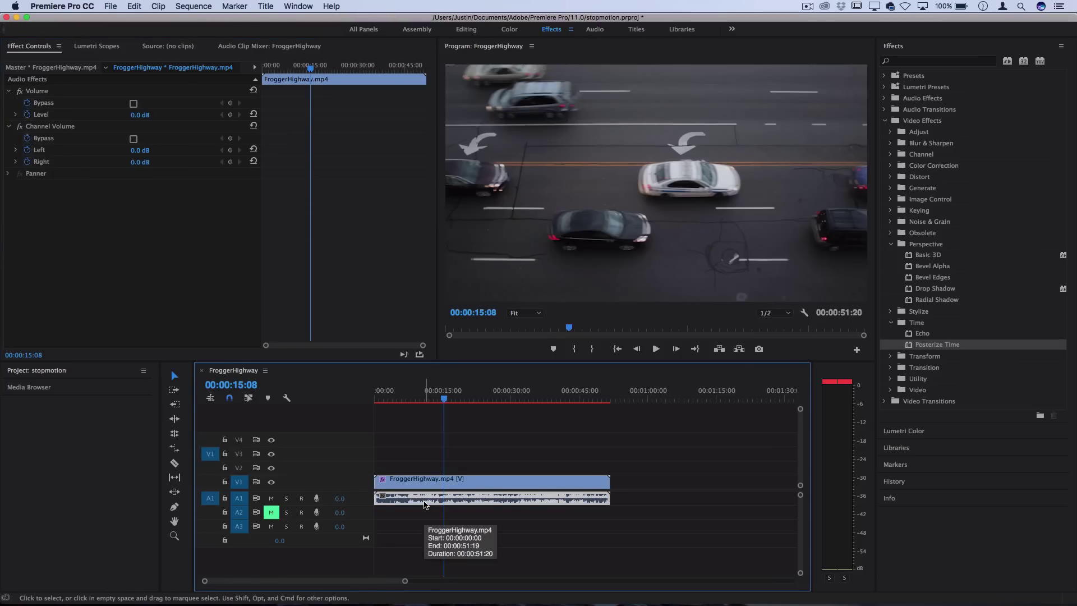
key("space")
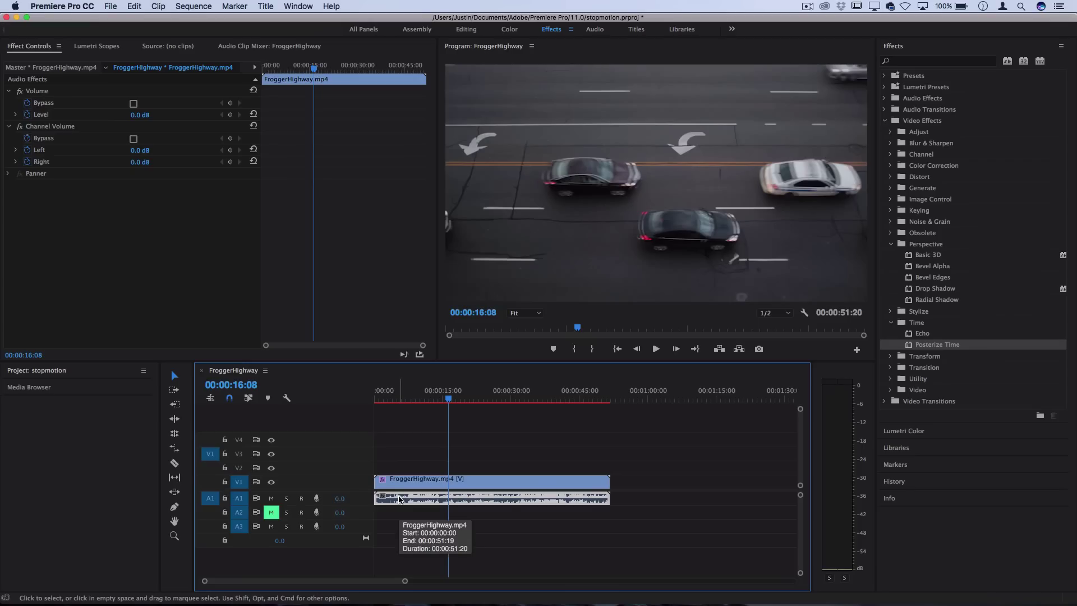
key("Delete")
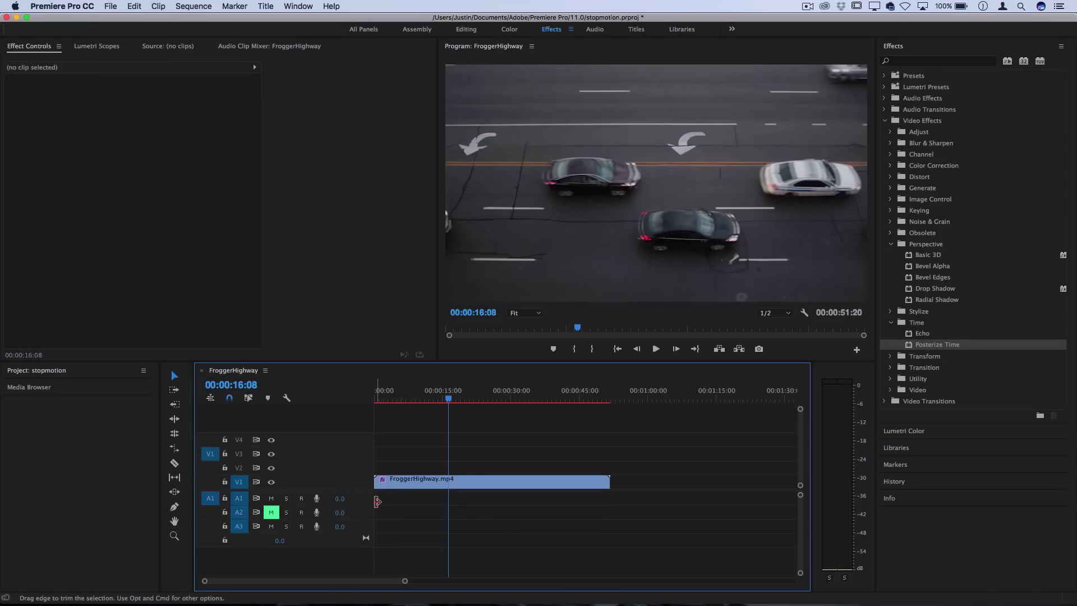
Step: Place a music track from the Media Browser on audio track A1 at the sequence start
left_click(56, 388)
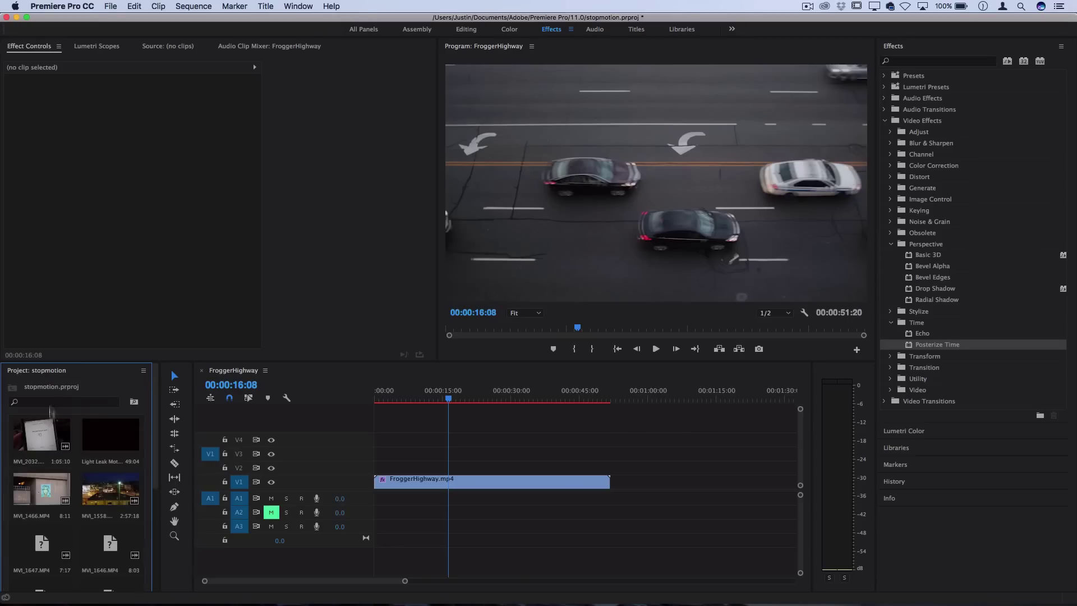
scroll(76, 477, "down", 5)
left_click_drag(42, 519, 376, 498)
left_click(415, 400)
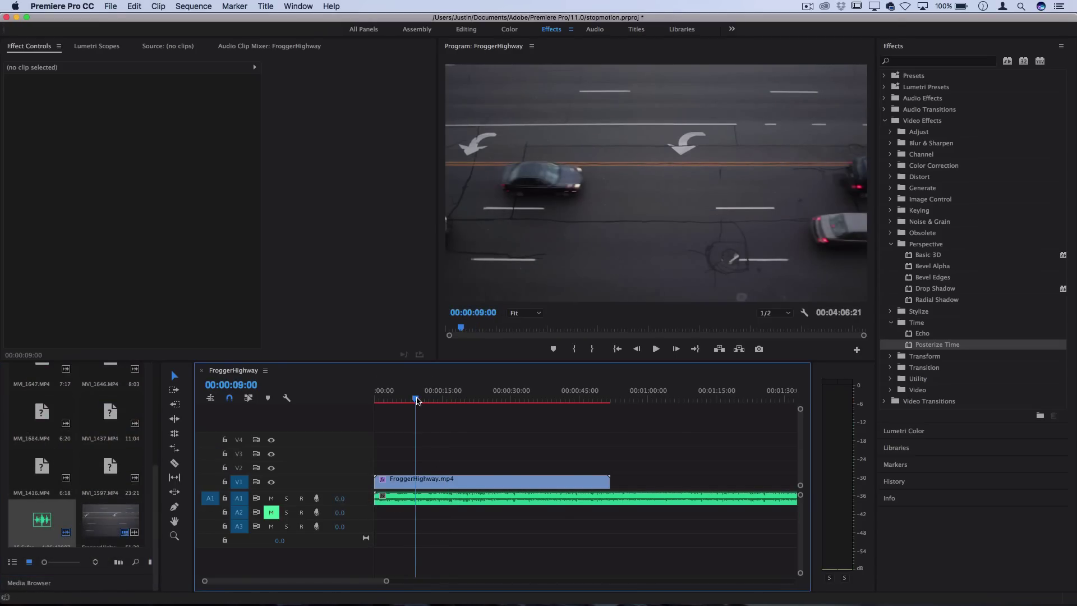
Step: Confirm a Posterize Time Frame Rate of 3 and play it from the start
left_click(456, 500)
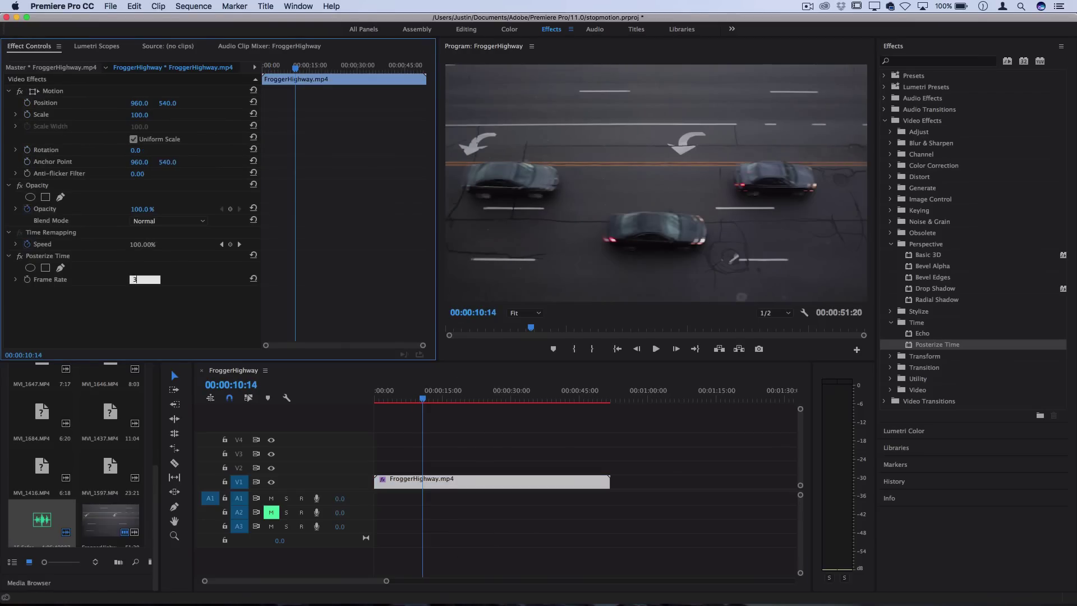
key("Return")
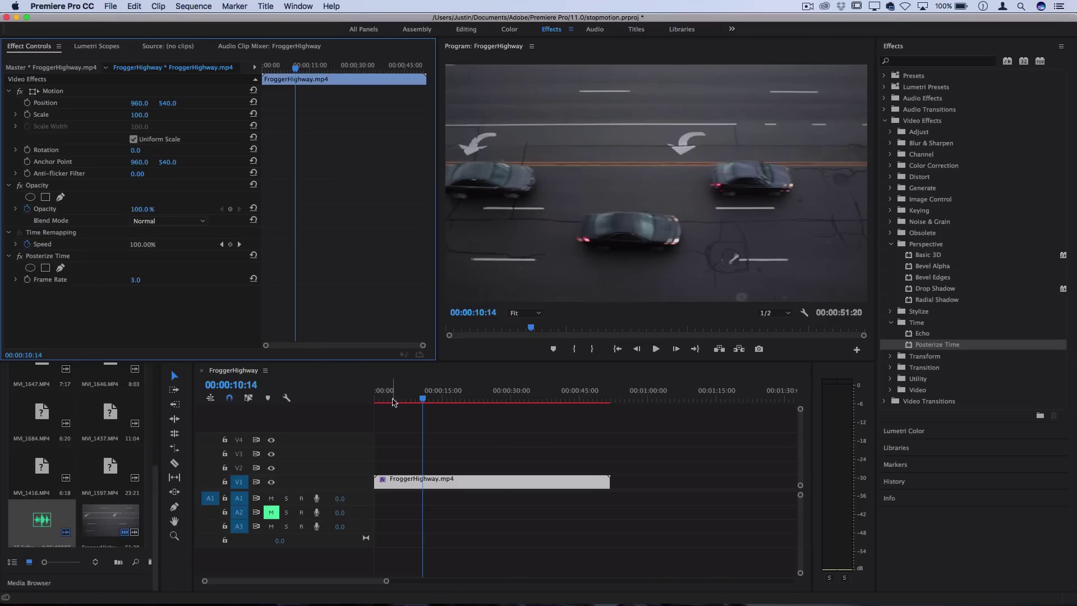
left_click_drag(393, 402, 286, 399)
key("space")
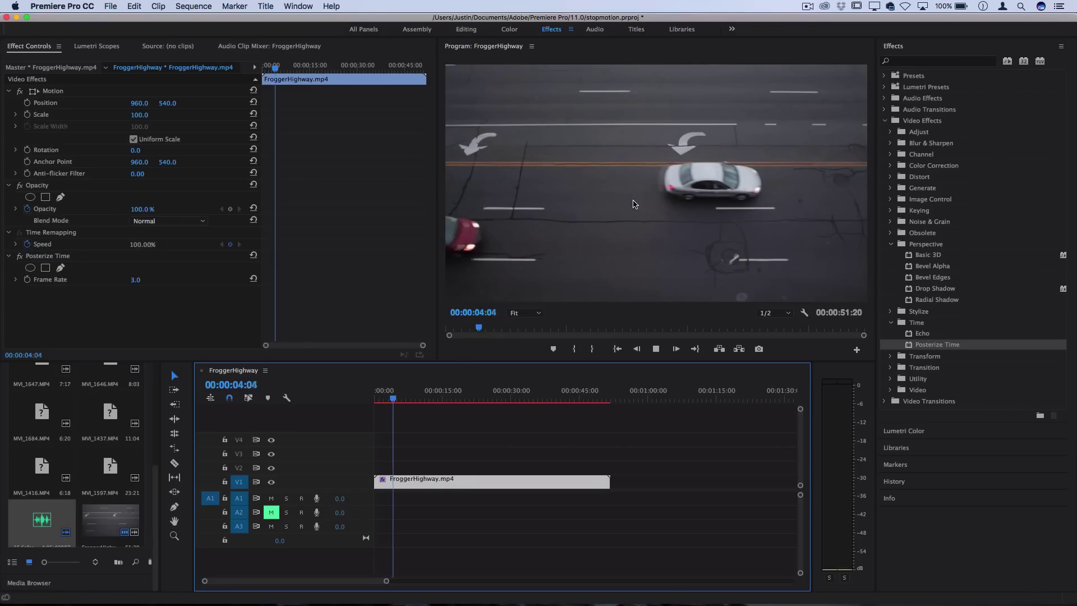
Step: Lower the Frame Rate to 1
left_click(135, 279)
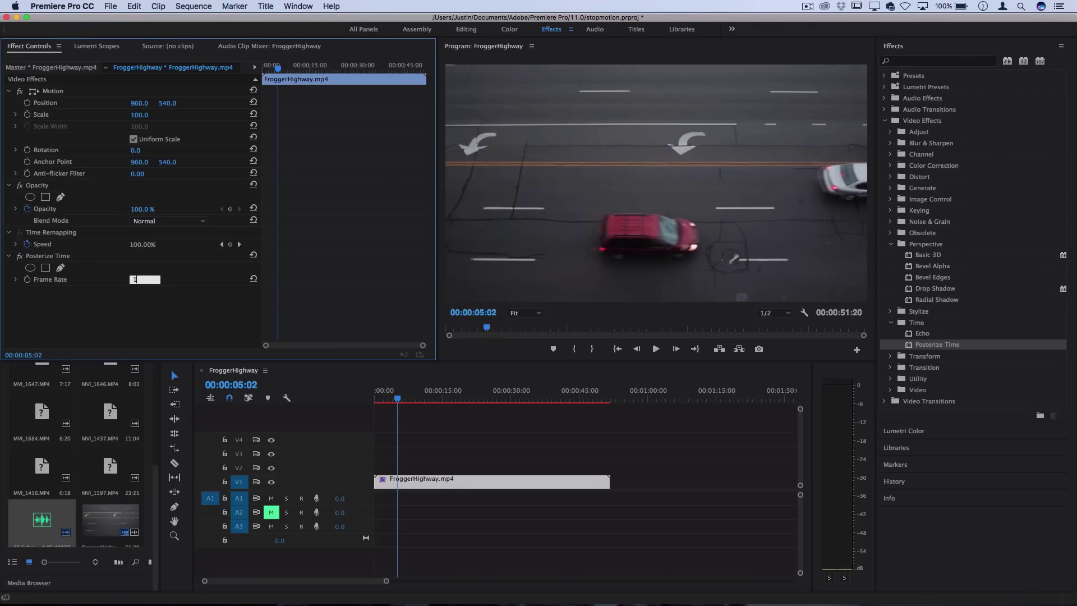
type("1")
key("Return")
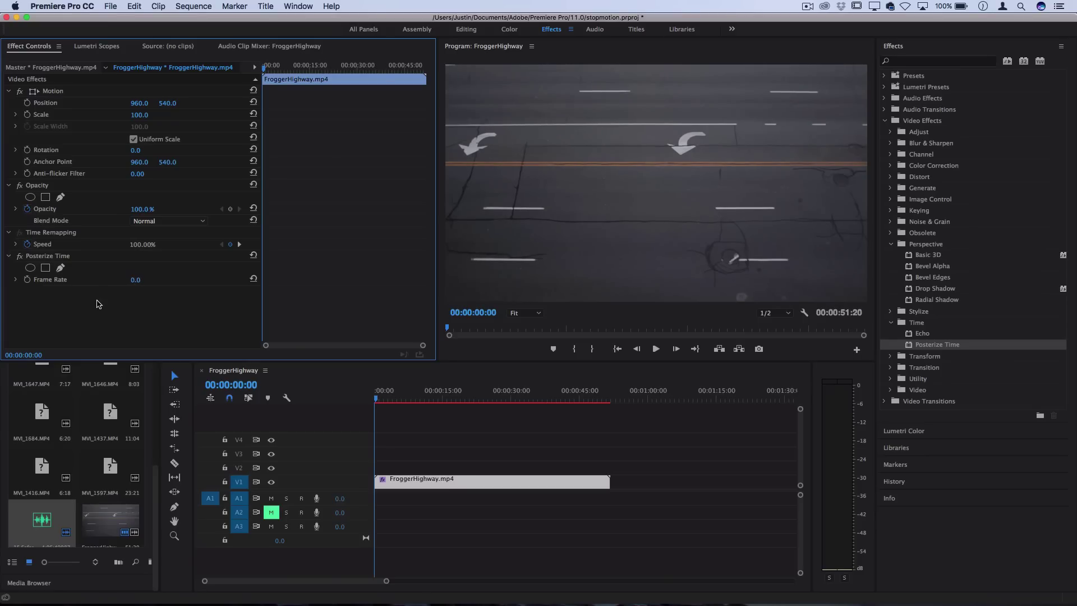
Step: Preview the traffic, then scrub the Frame Rate up to 99 for smoother motion
key("space")
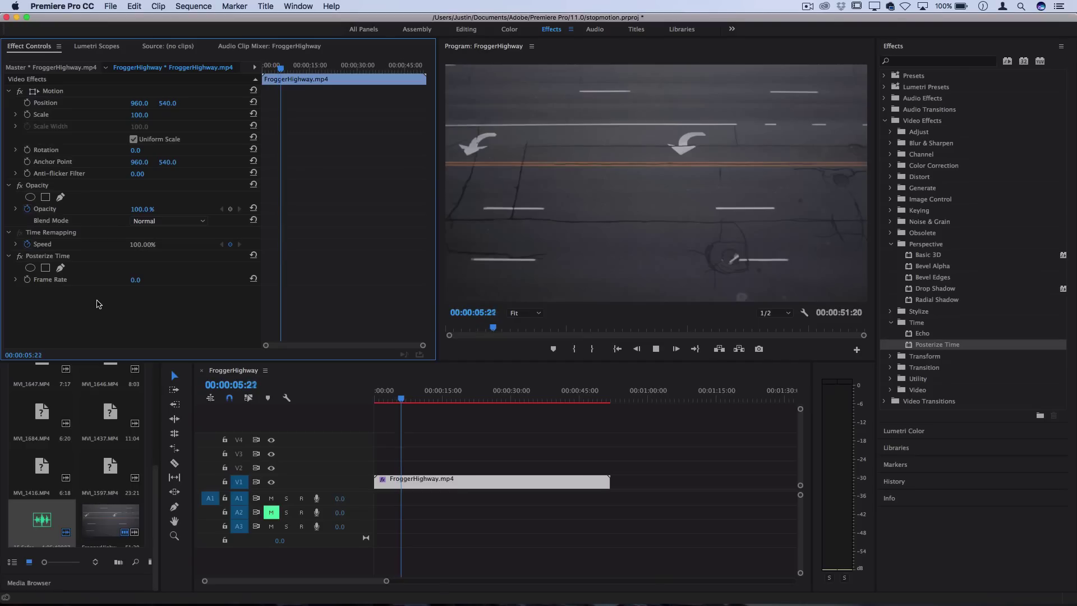
key("space")
left_click_drag(137, 282, 168, 282)
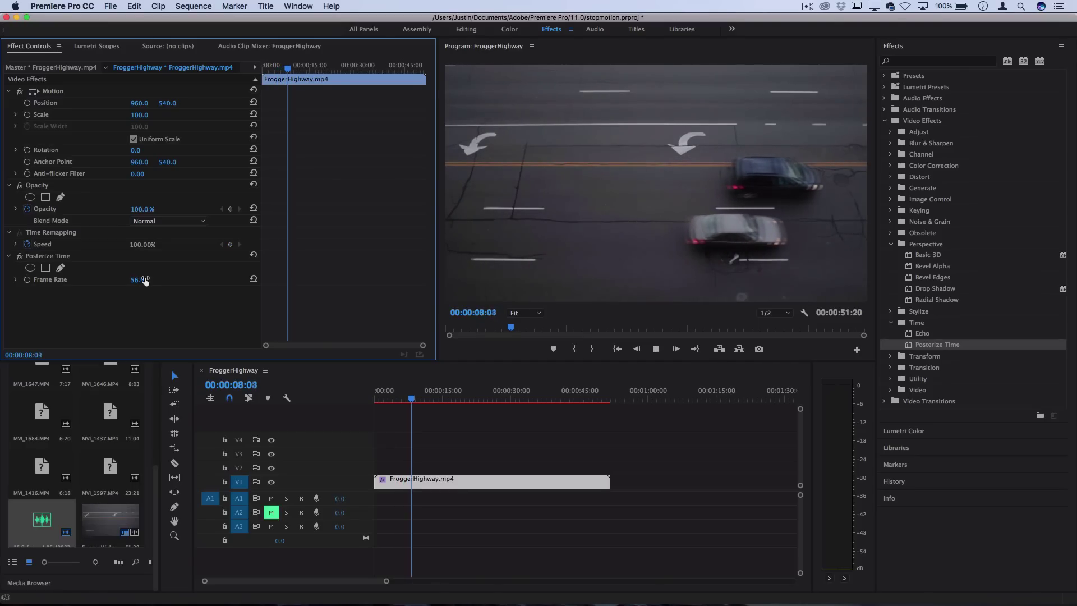
Step: Scrub the Frame Rate down through 50, 20, 6 and 5 to 0 during playback
key("space")
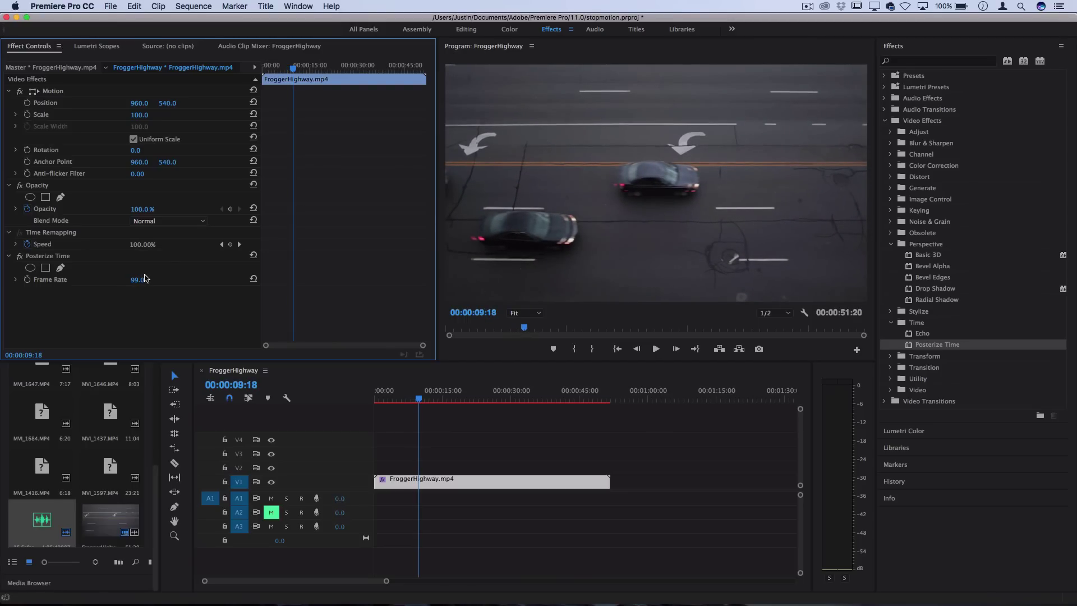
key("space")
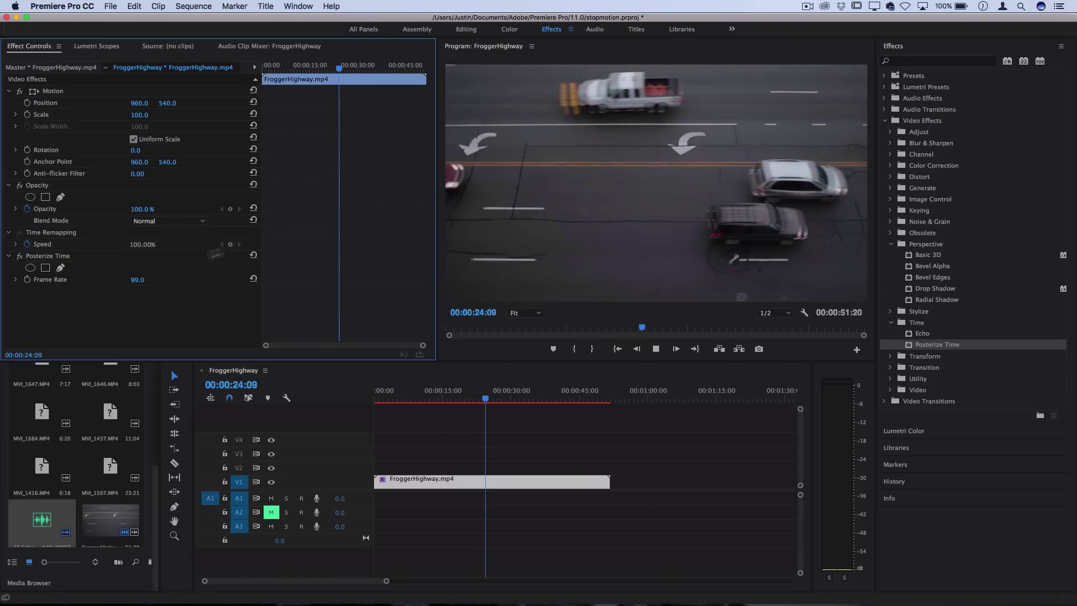
mouse_move(137, 280)
left_mouse_down()
mouse_move(84, 280)
mouse_move(143, 280)
left_mouse_up()
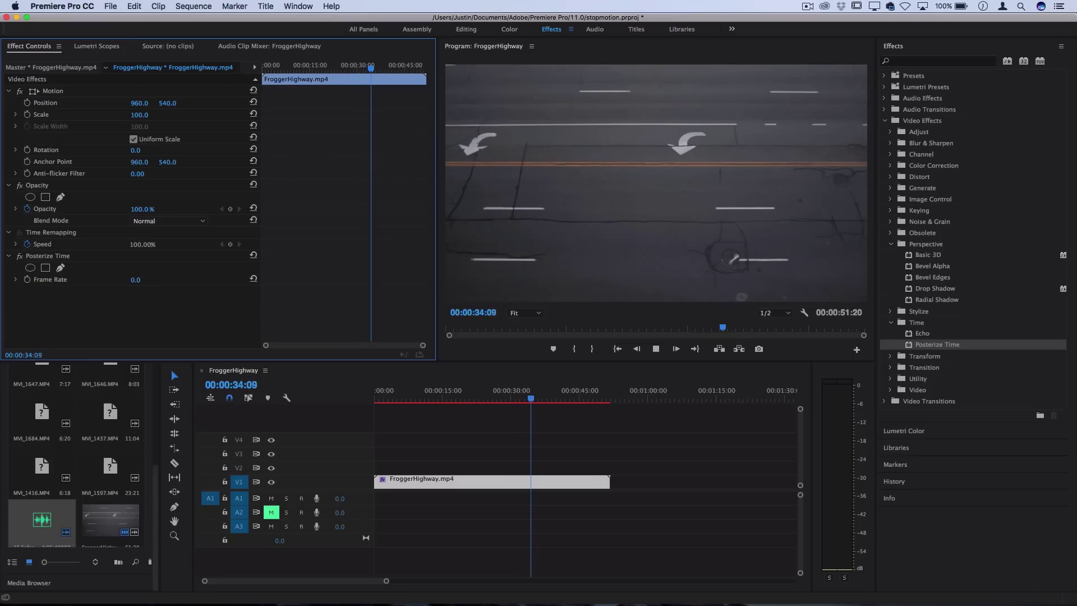
left_click(145, 278)
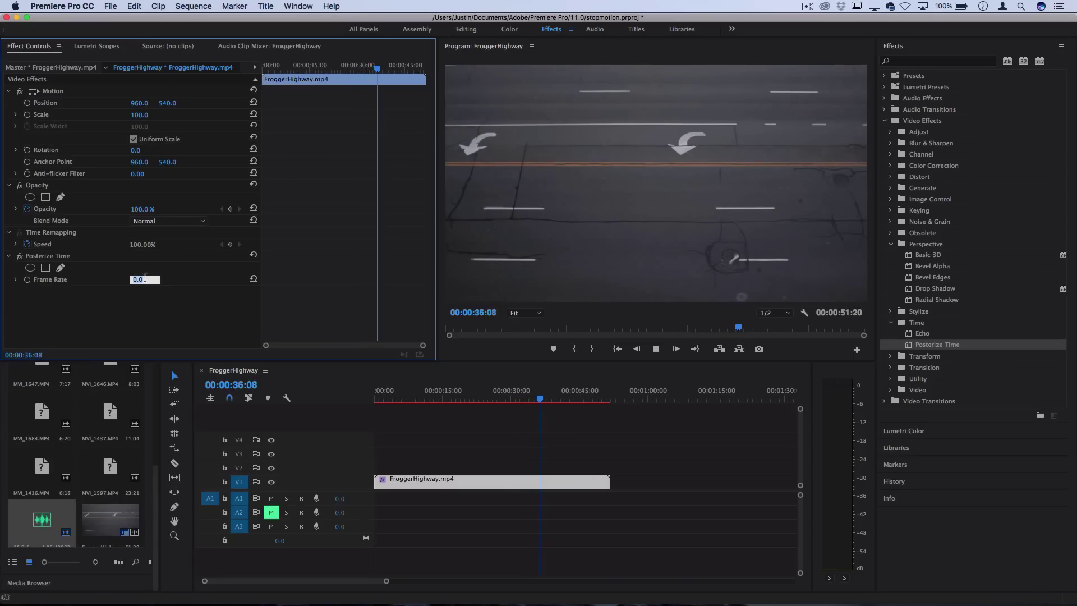